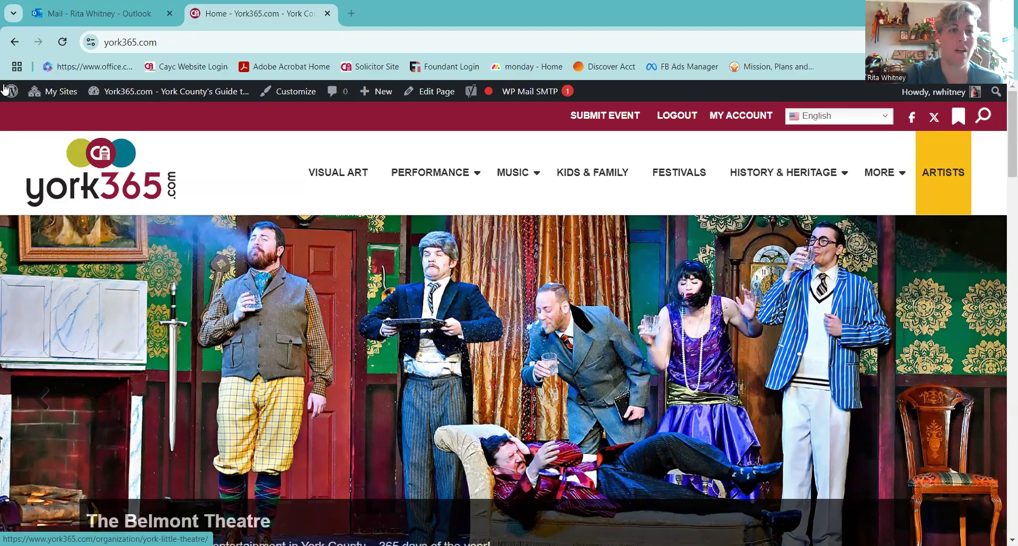
# Step: Log out of the currently signed-in account on york365.com
pyautogui.click(177, 39)
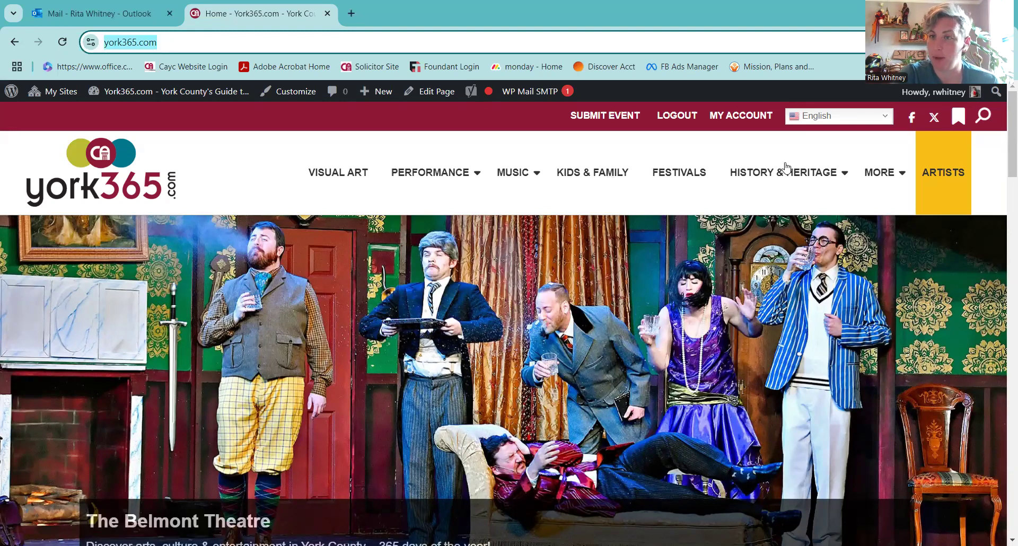
pyautogui.moveTo(783, 168)
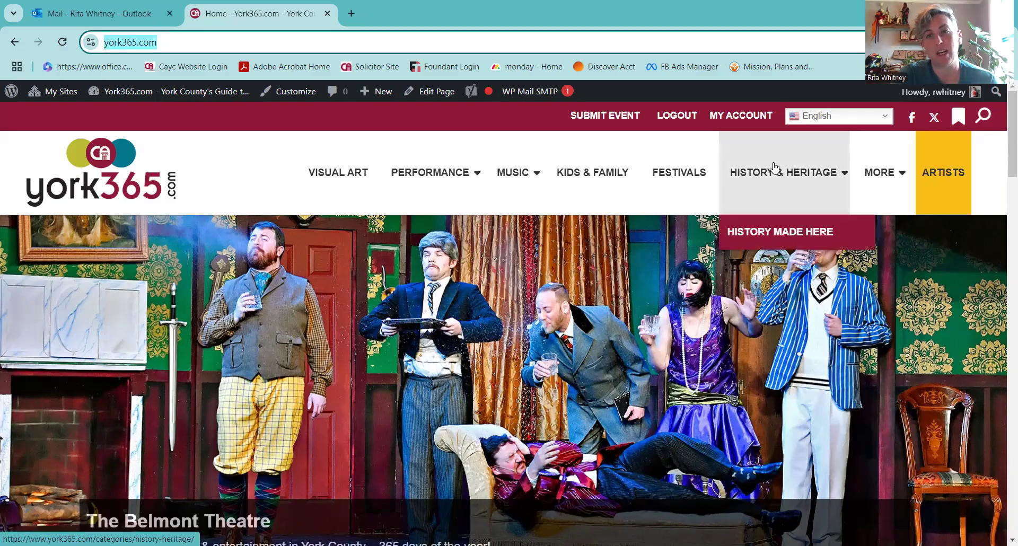
pyautogui.click(671, 117)
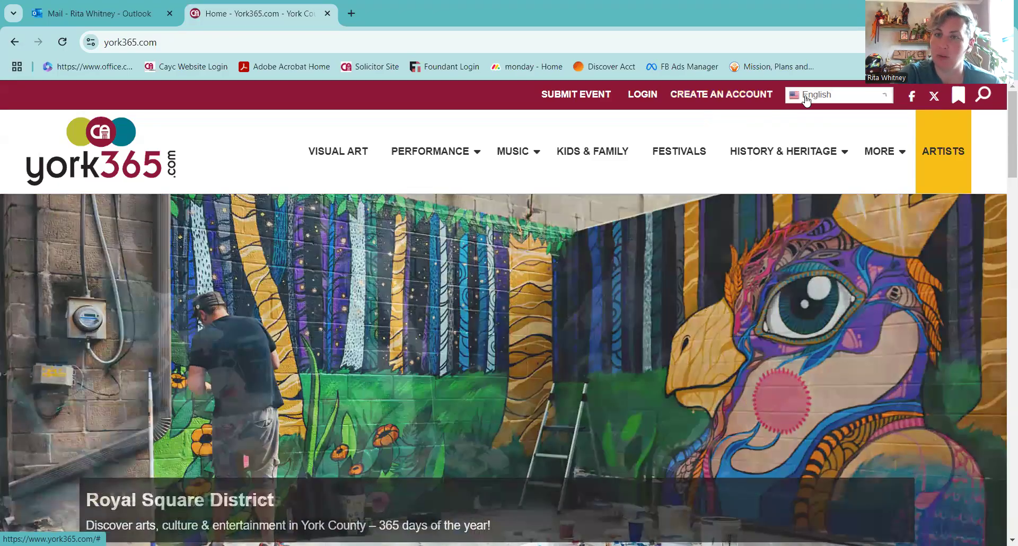
# Step: View the site's language choices, then open the account login page and review its instructions and sign-in form
pyautogui.click(807, 101)
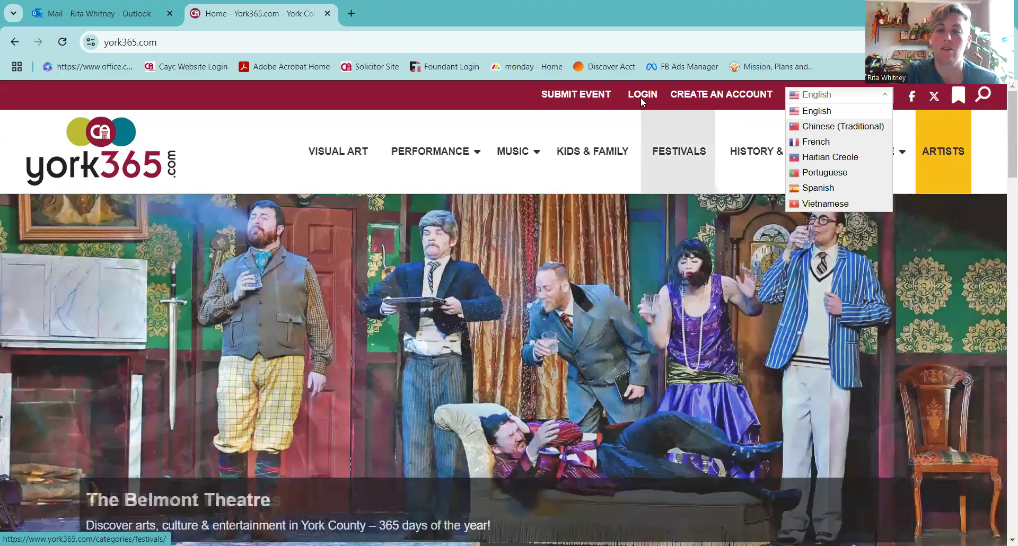
pyautogui.click(642, 99)
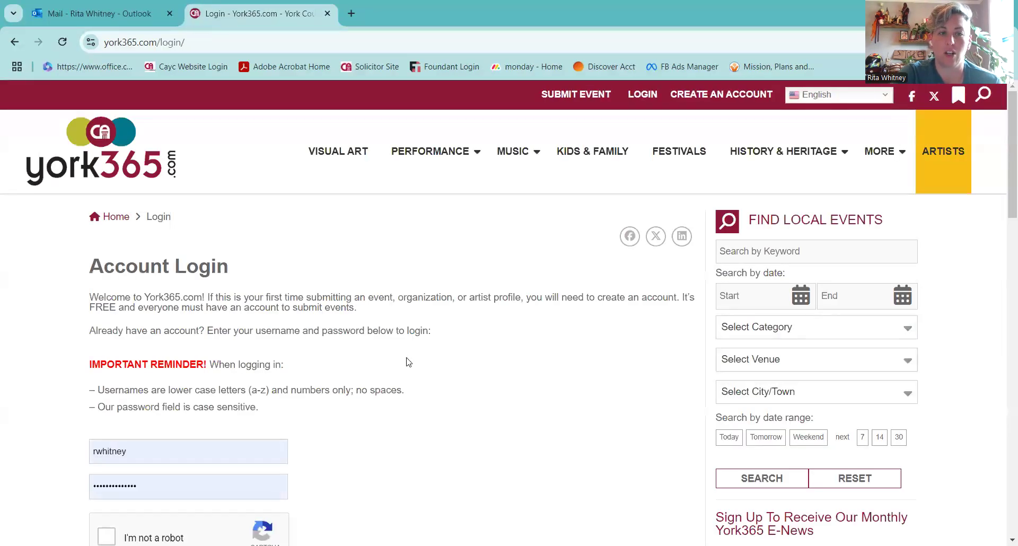
pyautogui.scroll(-1, 406, 361)
pyautogui.scroll(-1, 407, 360)
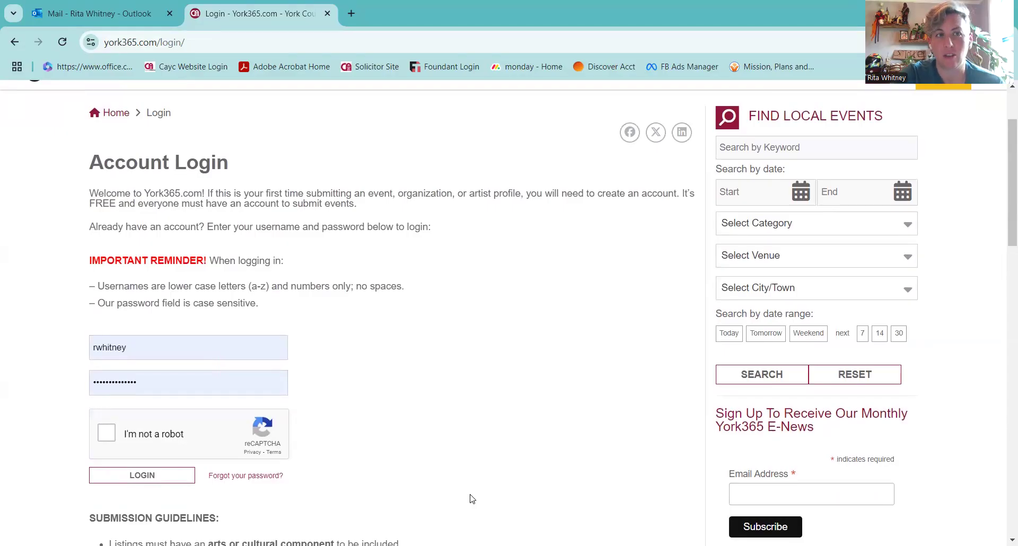
pyautogui.scroll(2, 473, 499)
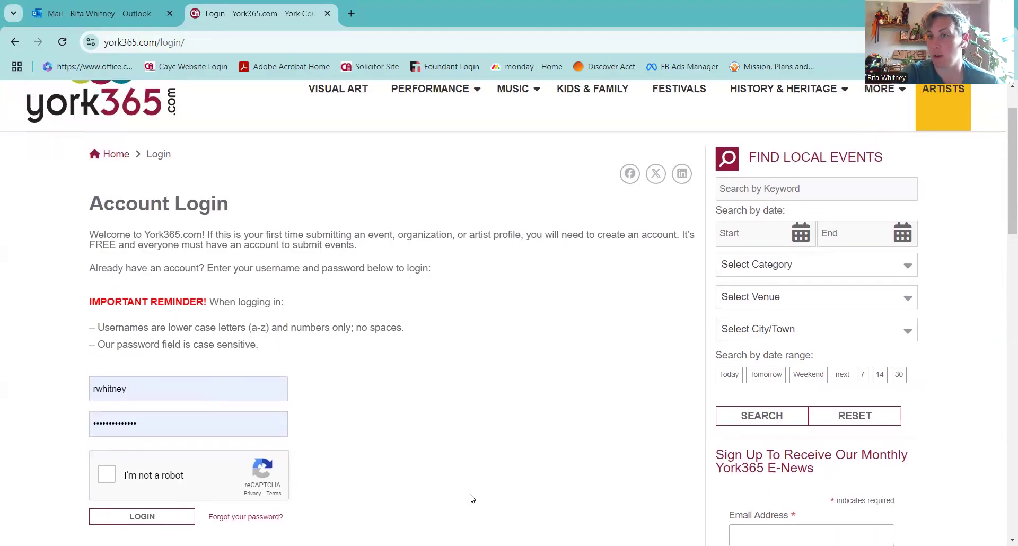
pyautogui.scroll(1, 662, 389)
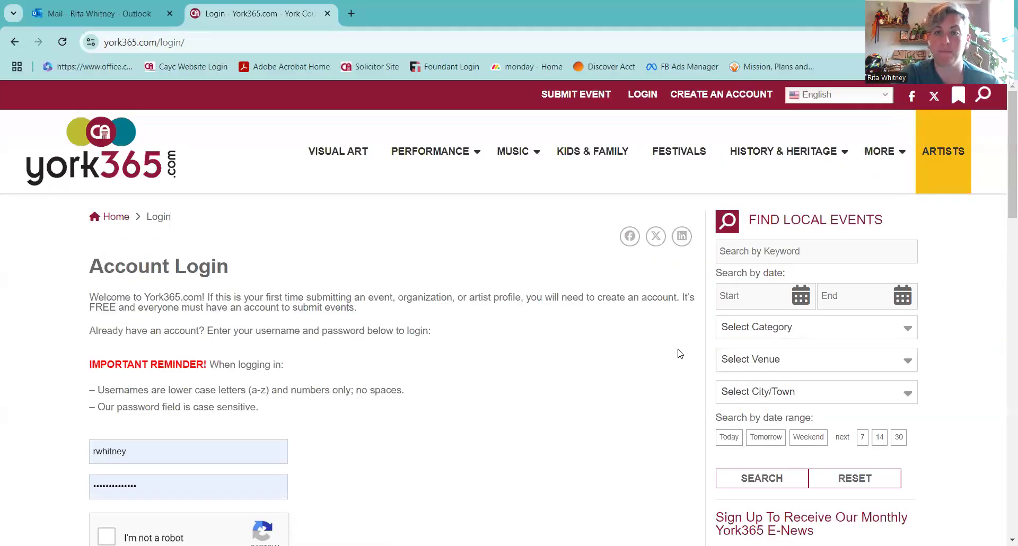
# Step: Open the new account registration page and look over the fields it requires
pyautogui.click(711, 94)
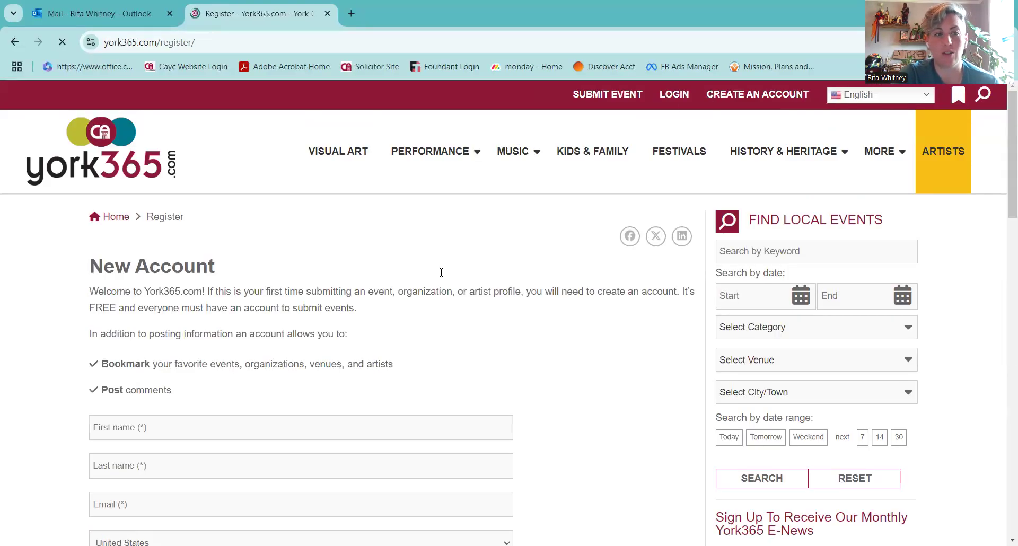
pyautogui.scroll(-3, 423, 325)
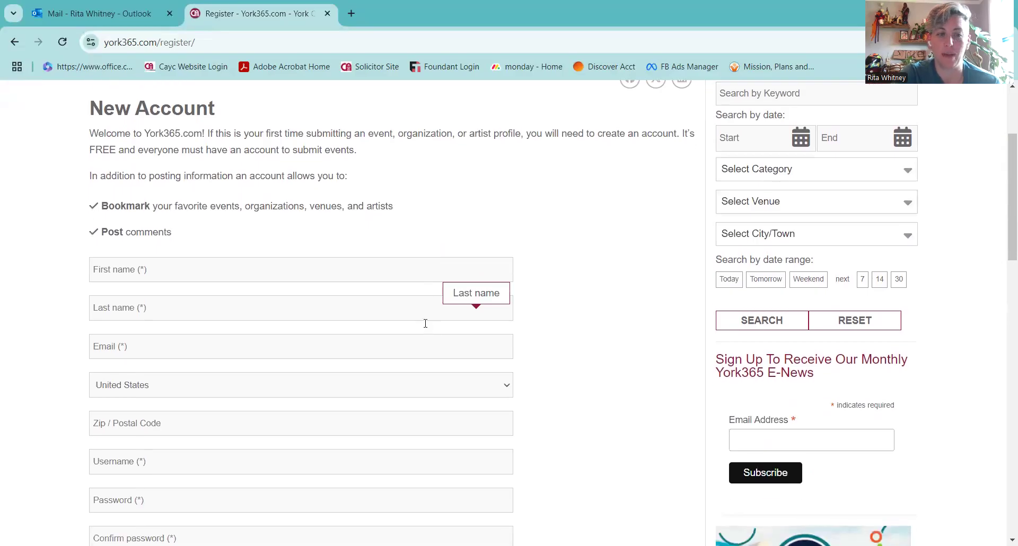
pyautogui.scroll(-1, 427, 328)
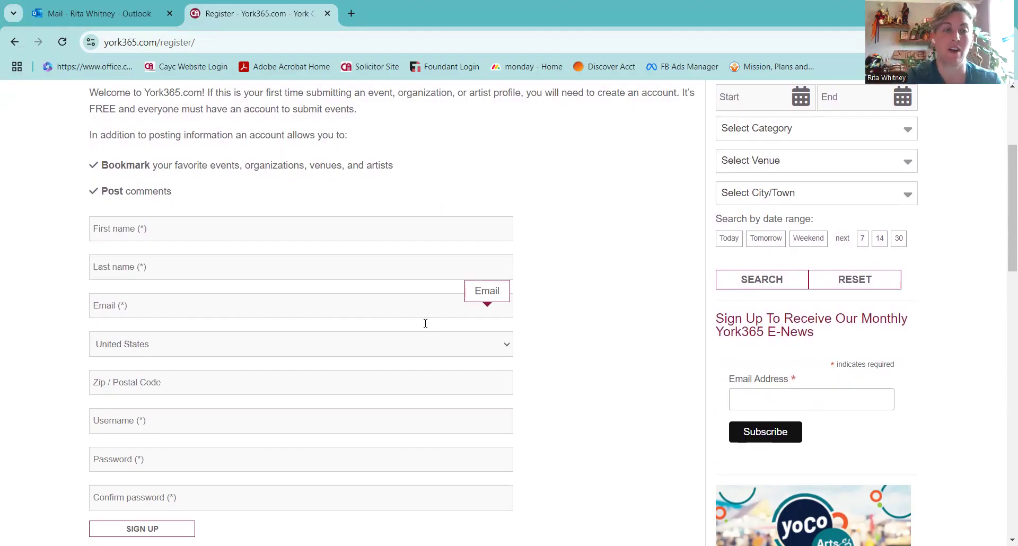
pyautogui.scroll(3, 425, 324)
pyautogui.scroll(-3, 424, 324)
pyautogui.scroll(3, 426, 326)
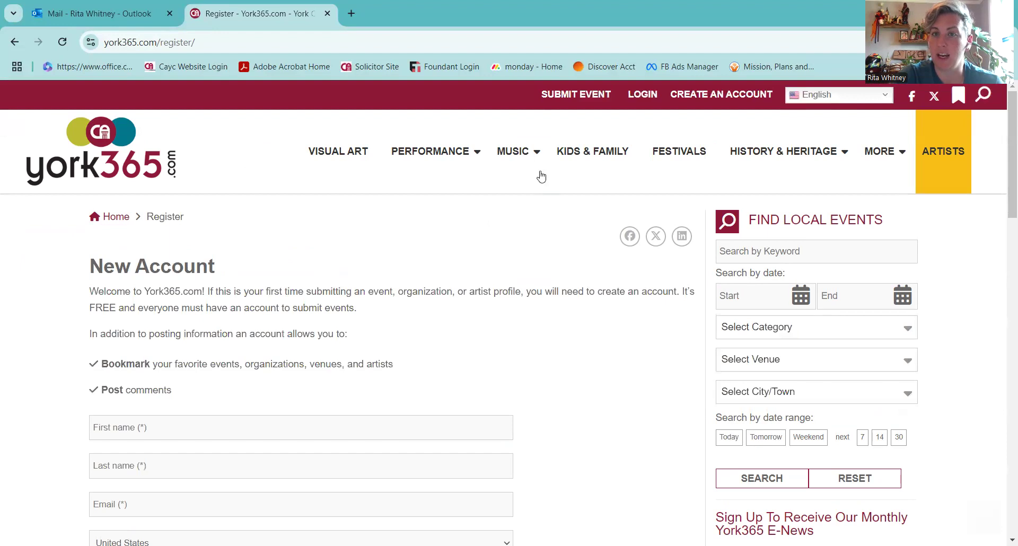
# Step: Return to the account login page, complete the "I'm not a robot" check and log in with the prefilled credentials
pyautogui.click(638, 96)
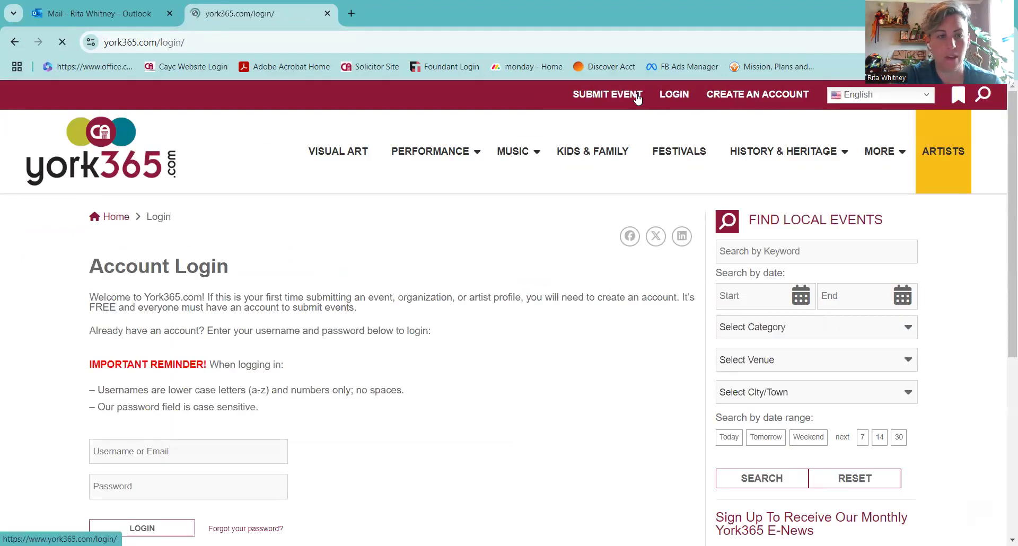
pyautogui.scroll(-2, 371, 352)
pyautogui.click(106, 428)
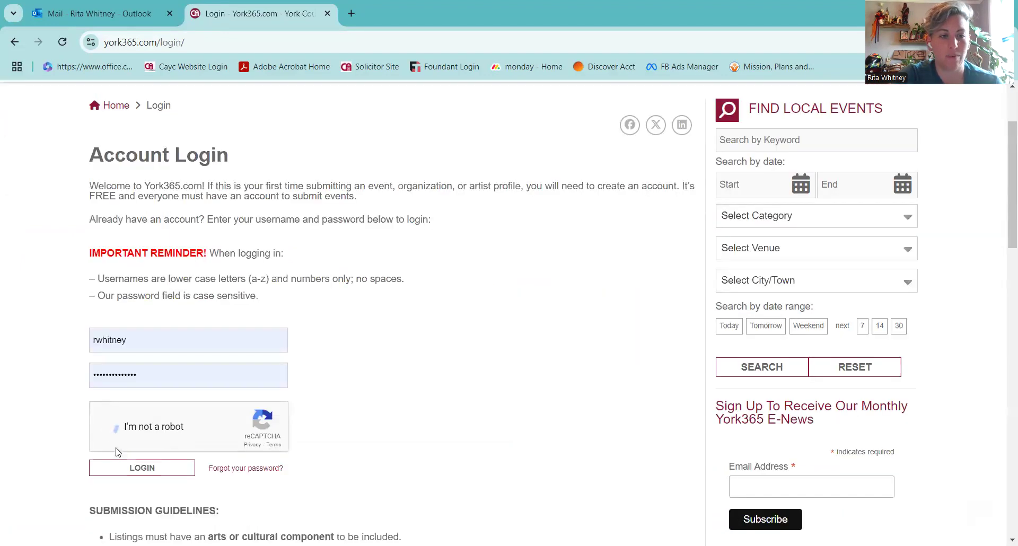
pyautogui.click(141, 469)
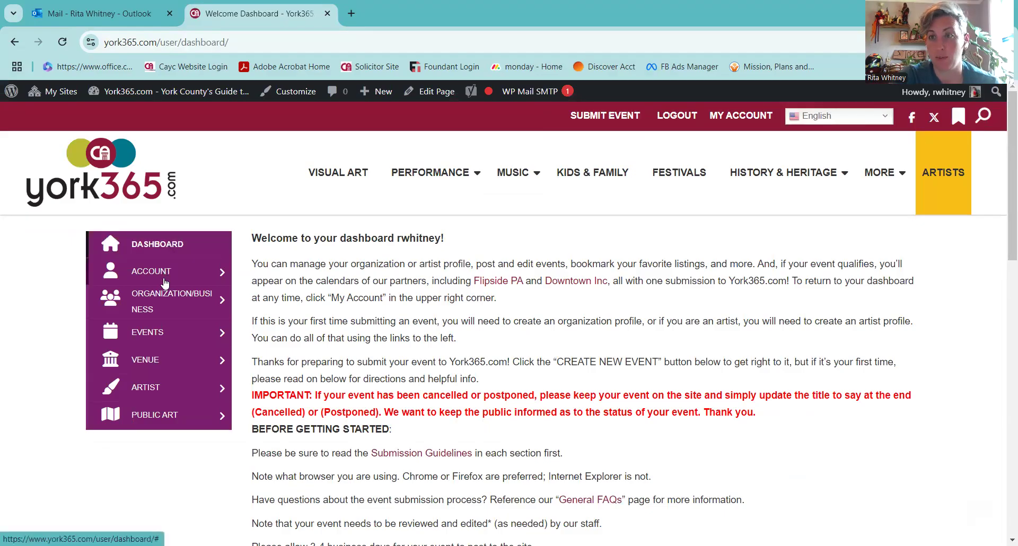
# Step: Open the form for adding a new artist from the dashboard and look over its profile fields
pyautogui.click(164, 392)
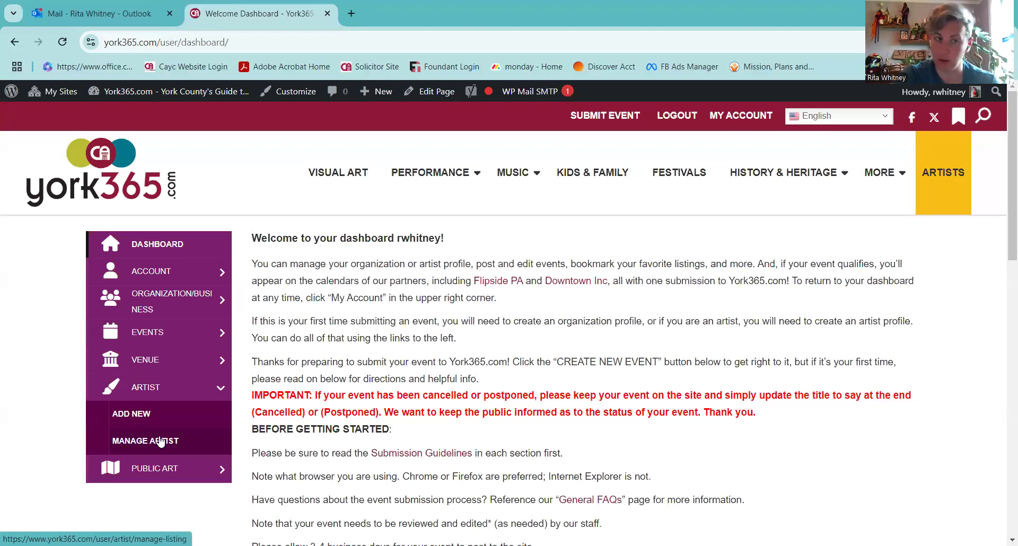
pyautogui.click(144, 419)
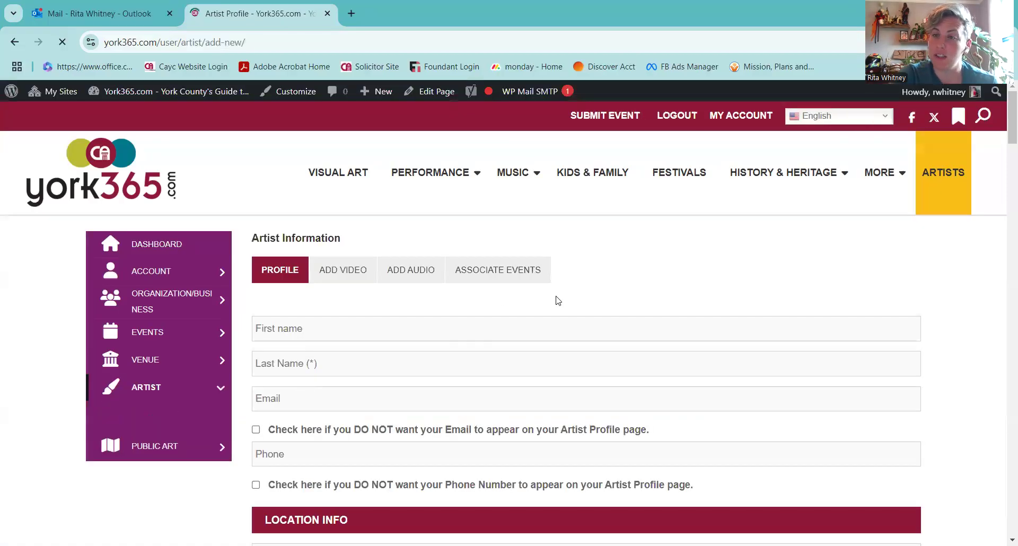
pyautogui.scroll(-1, 568, 298)
pyautogui.scroll(1, 570, 298)
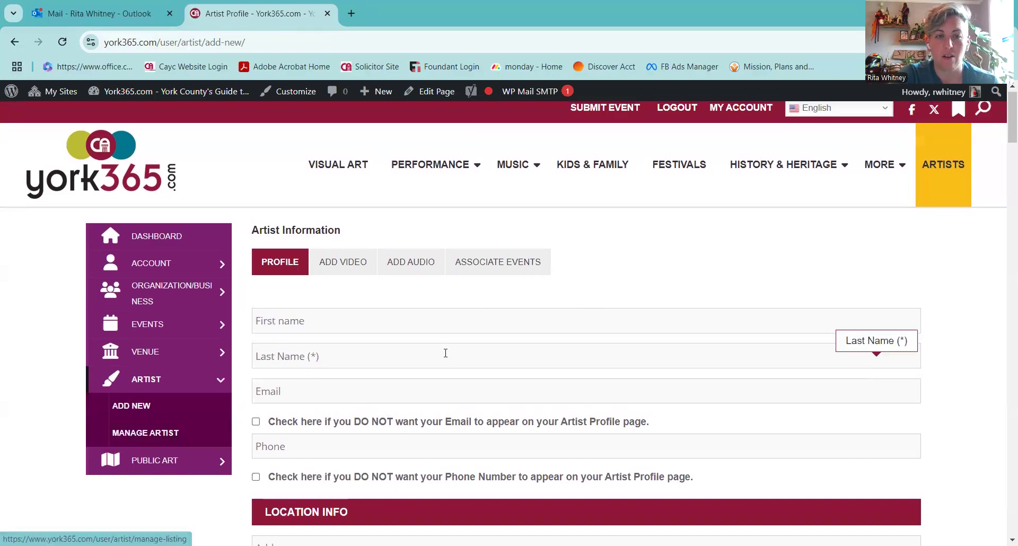
pyautogui.scroll(-1, 446, 354)
pyautogui.scroll(-3, 448, 356)
pyautogui.scroll(3, 447, 355)
# Step: Open the existing artist profile for editing from the managed artists and review its name and contact fields
pyautogui.click(143, 418)
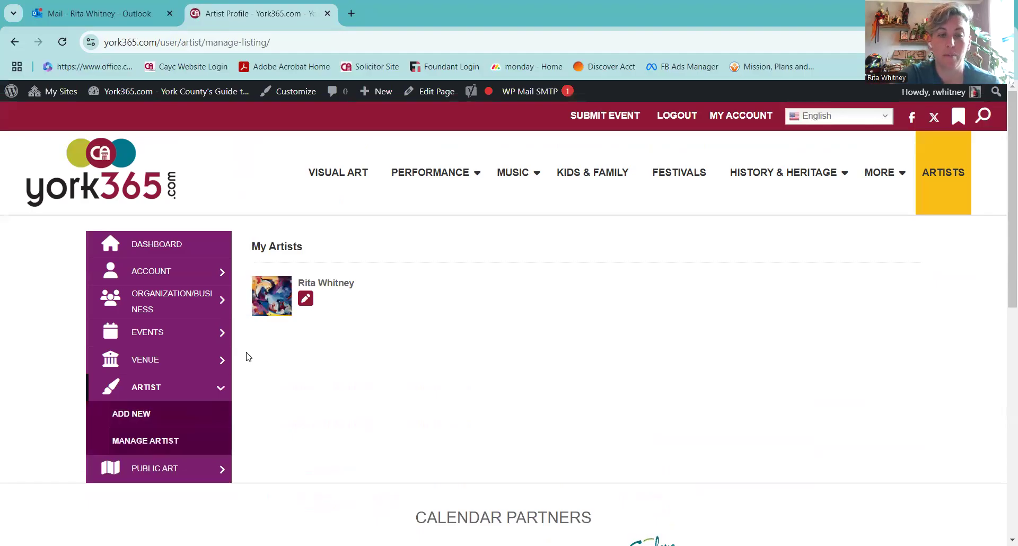
pyautogui.click(306, 300)
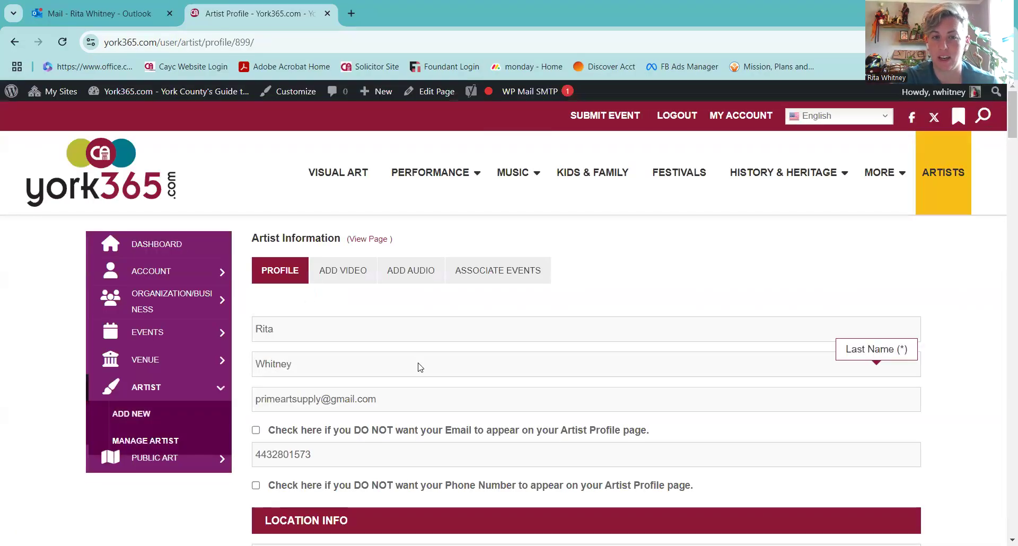
pyautogui.scroll(-4, 419, 364)
pyautogui.scroll(2, 419, 363)
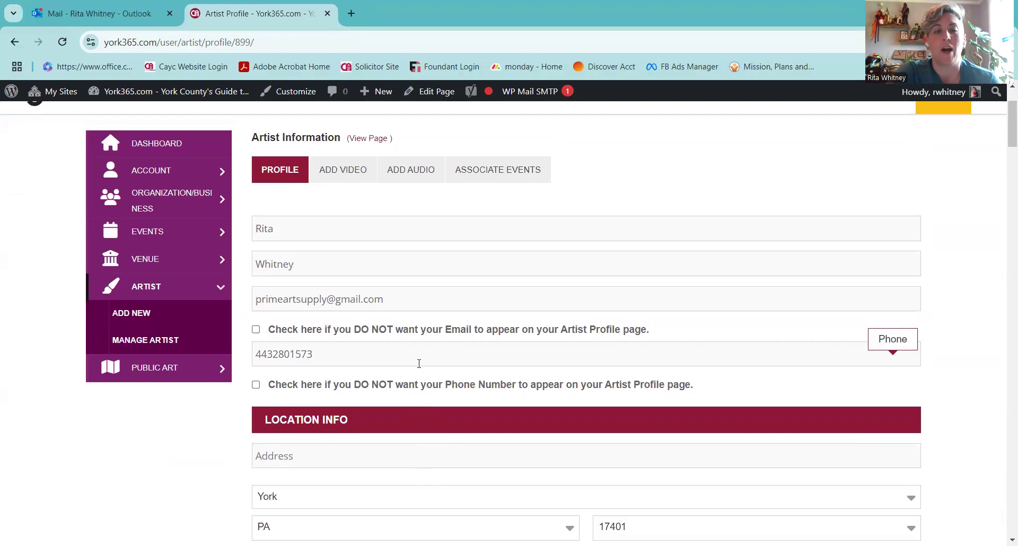
pyautogui.scroll(-2, 419, 364)
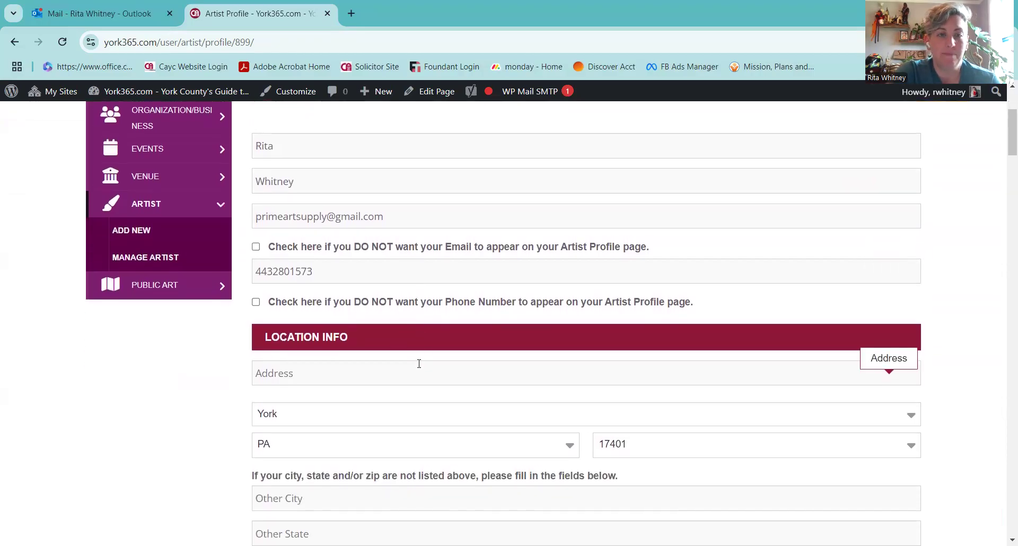
# Step: Review the profile's location details, address privacy option and optional website and social media links
pyautogui.scroll(-4, 419, 364)
pyautogui.scroll(-4, 421, 363)
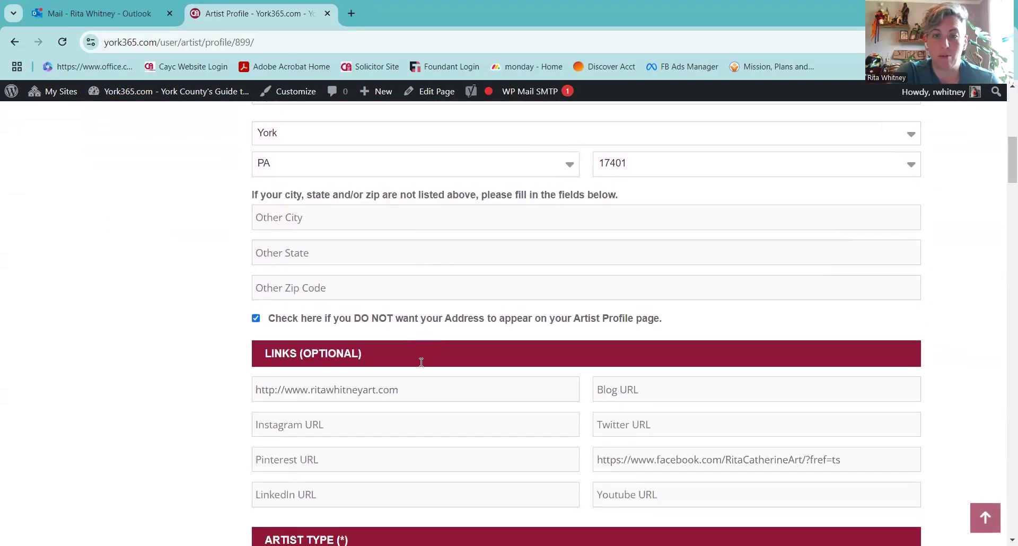
pyautogui.scroll(-2, 421, 366)
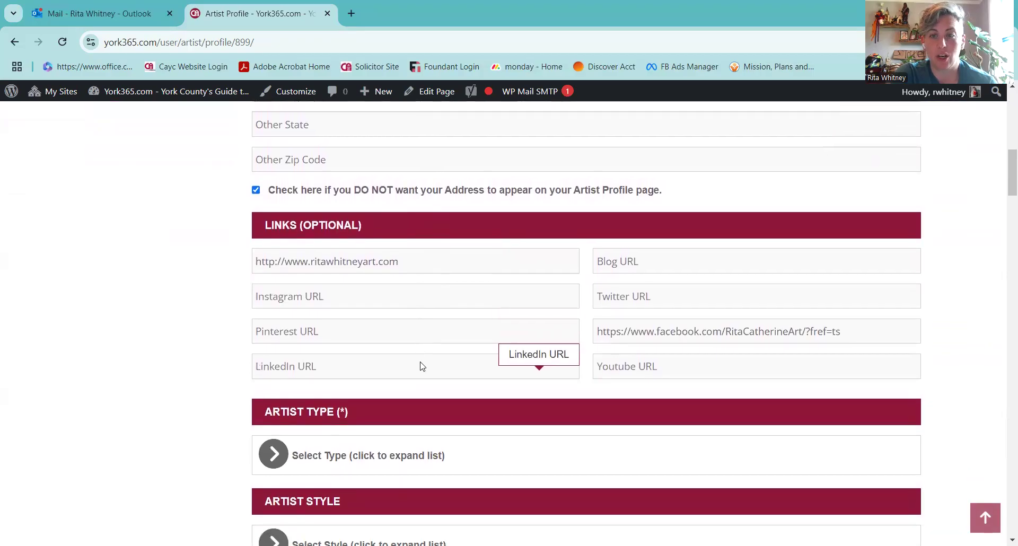
pyautogui.scroll(-2, 421, 366)
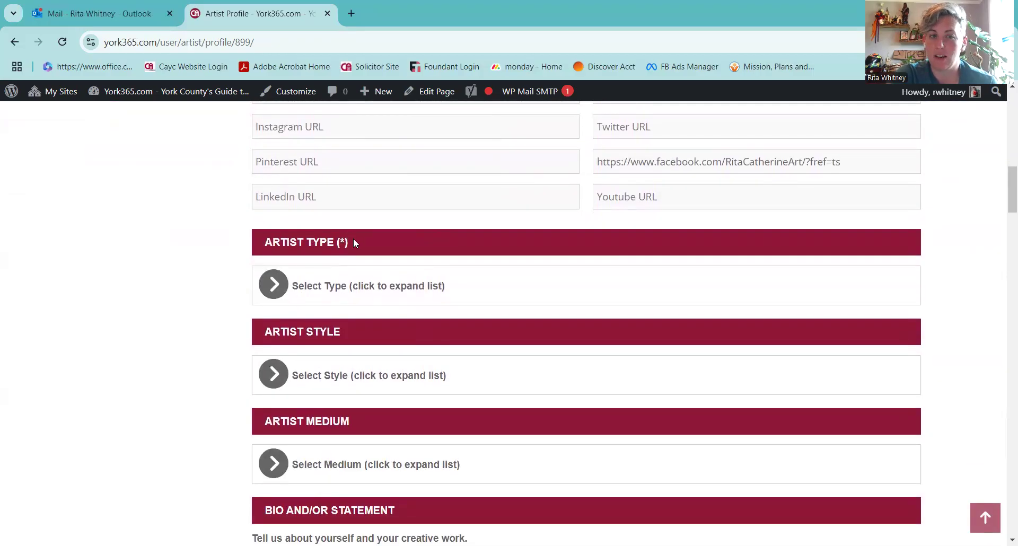
# Step: Expand the Artist Type list and look through its categories down to the visual arts options
pyautogui.click(274, 287)
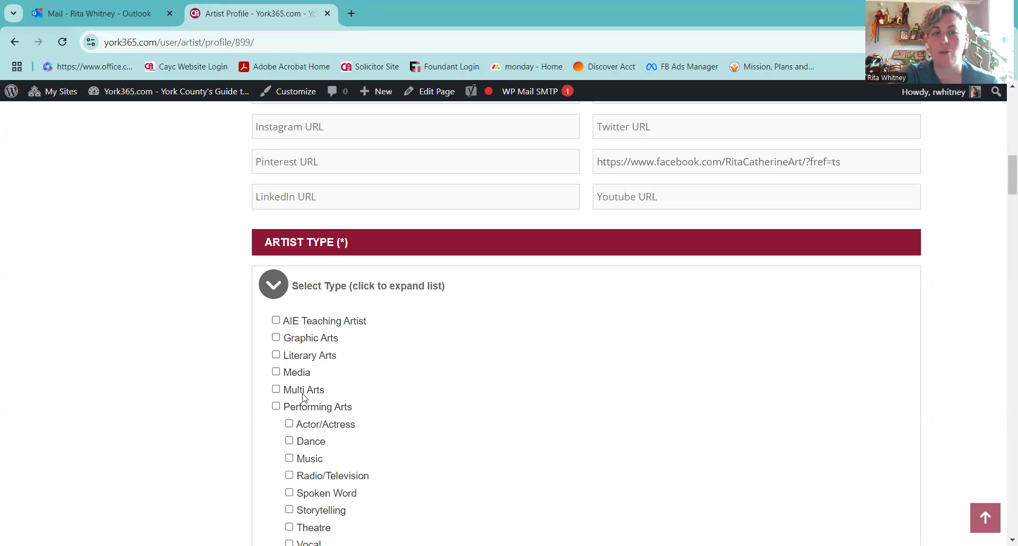
pyautogui.scroll(-2, 304, 397)
pyautogui.scroll(-8, 352, 466)
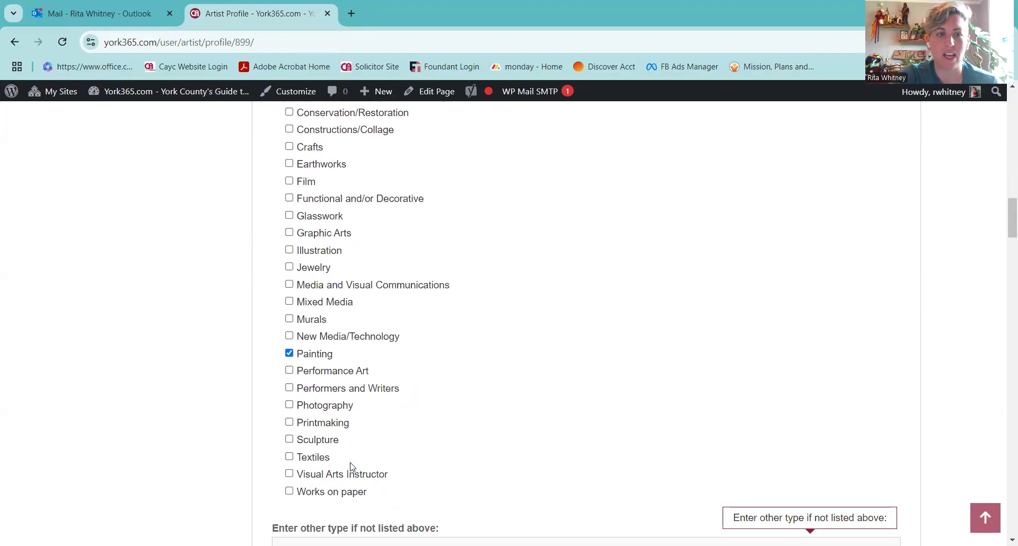
pyautogui.scroll(-4, 350, 466)
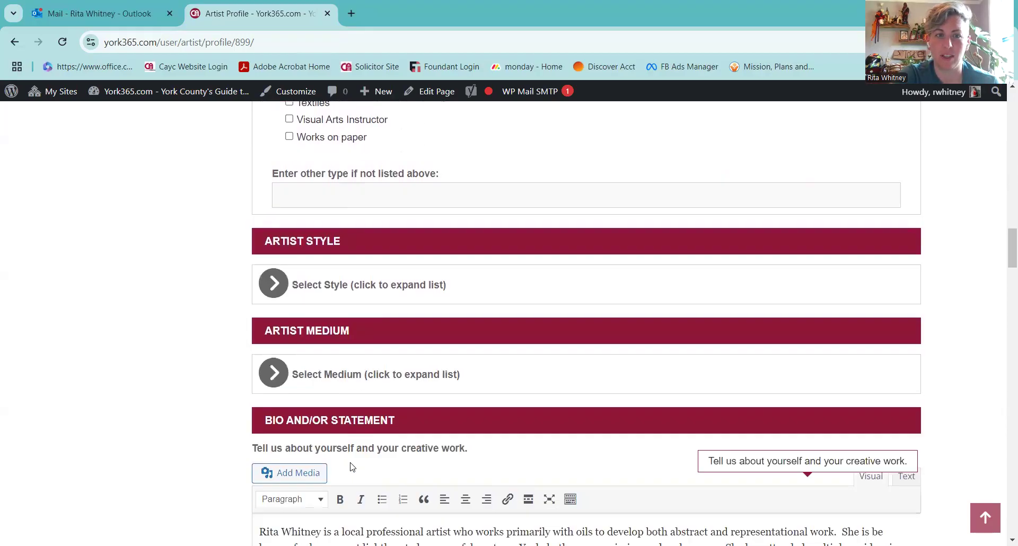
# Step: Expand the Artist Style and Artist Medium lists and look through their options
pyautogui.click(274, 285)
pyautogui.scroll(-3, 363, 409)
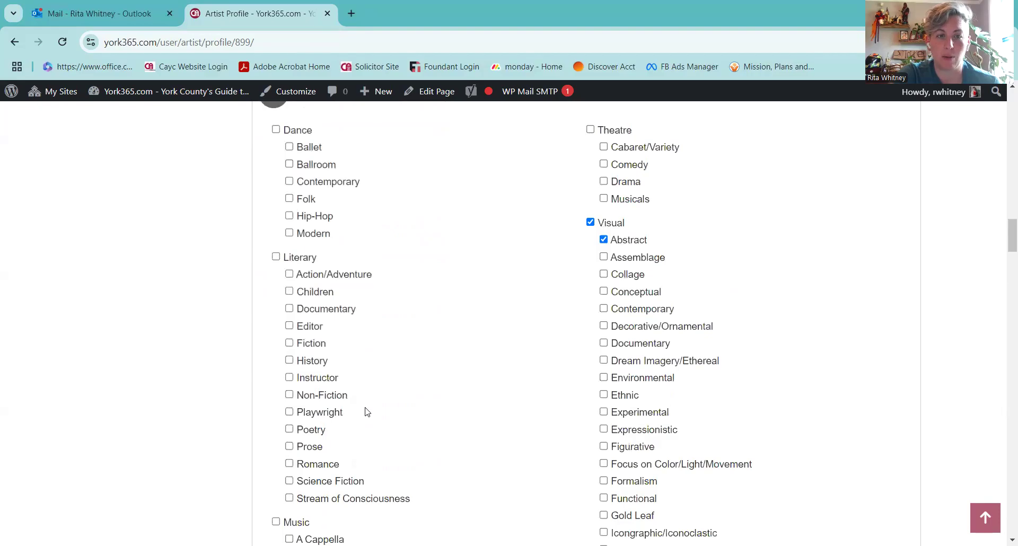
pyautogui.scroll(-18, 364, 410)
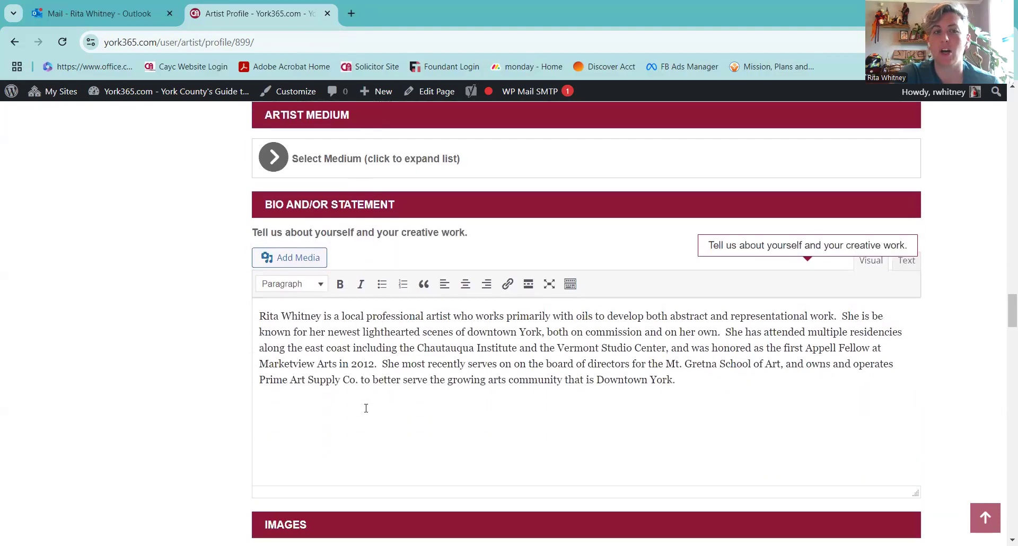
pyautogui.click(274, 156)
pyautogui.scroll(-7, 374, 250)
pyautogui.scroll(-1, 376, 251)
pyautogui.scroll(3, 376, 251)
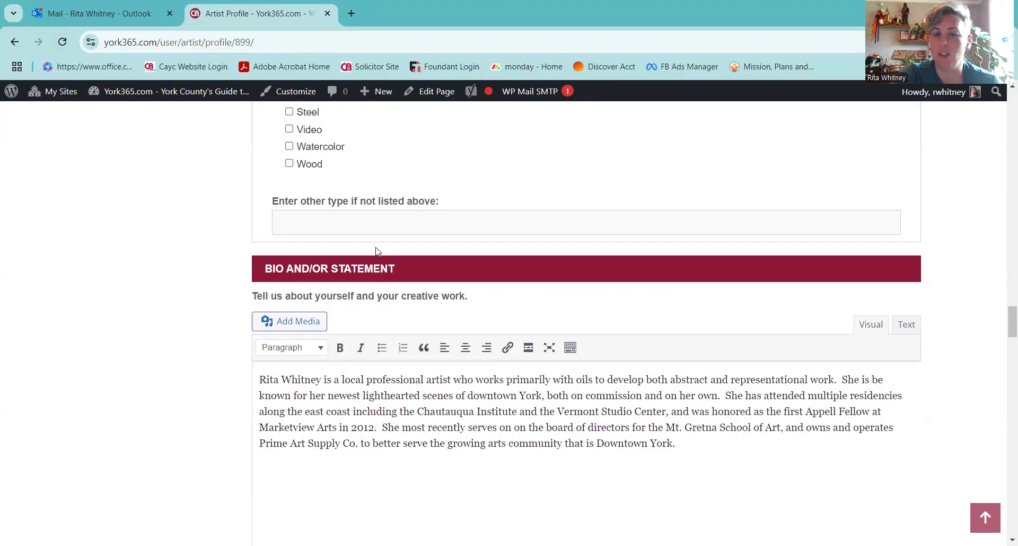
# Step: Review the bio statement and the primary image section, then show the profile's gallery images
pyautogui.scroll(-4, 377, 247)
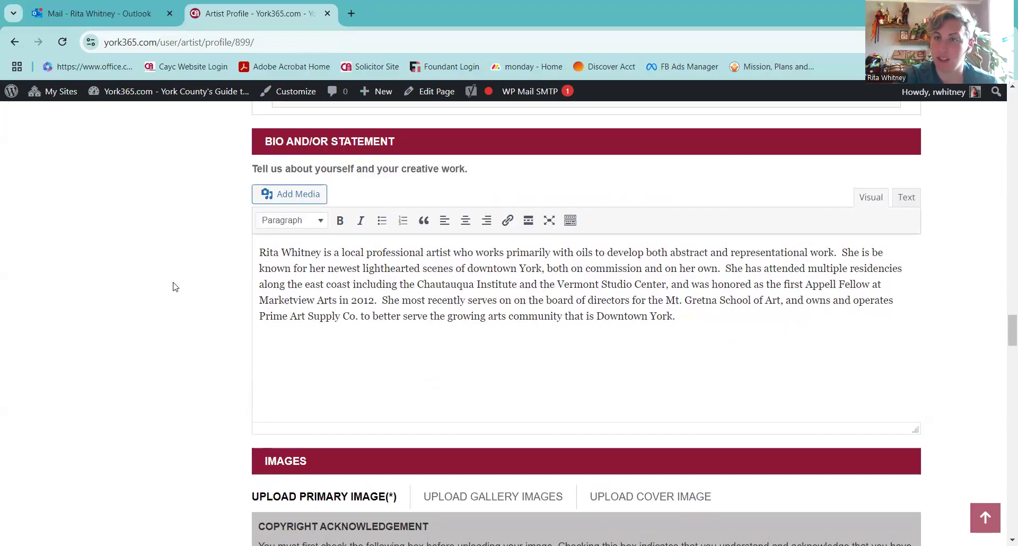
pyautogui.scroll(-2, 175, 287)
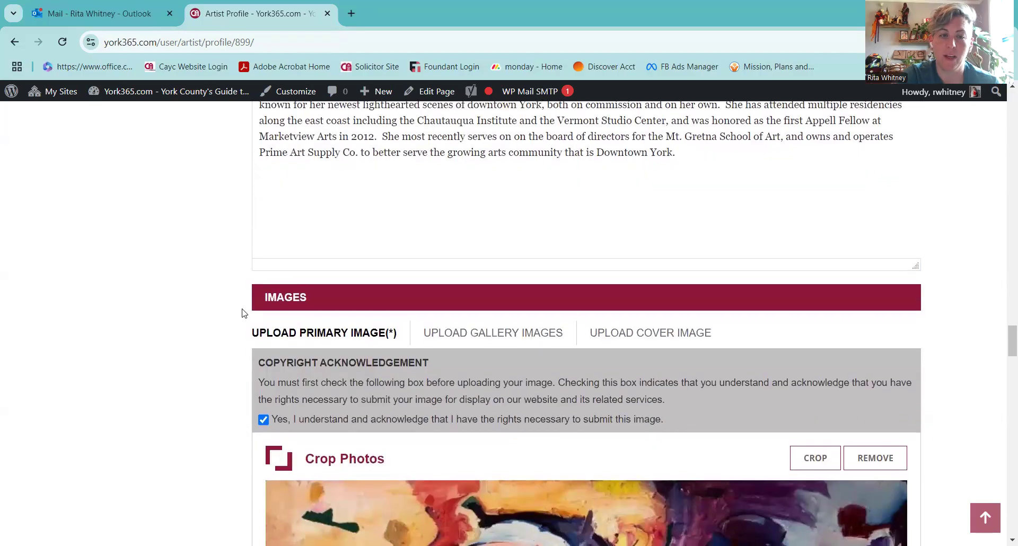
pyautogui.scroll(-2, 238, 339)
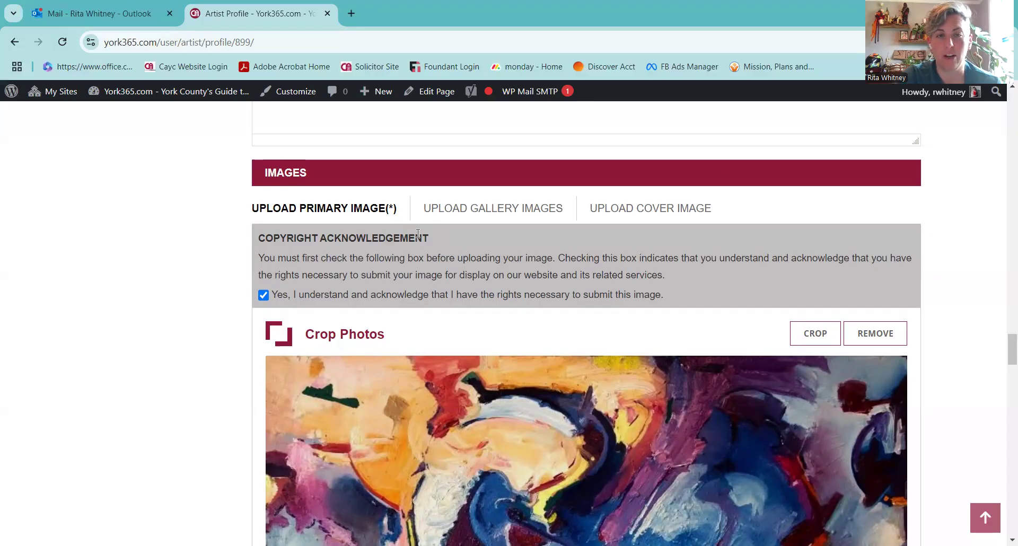
pyautogui.click(484, 221)
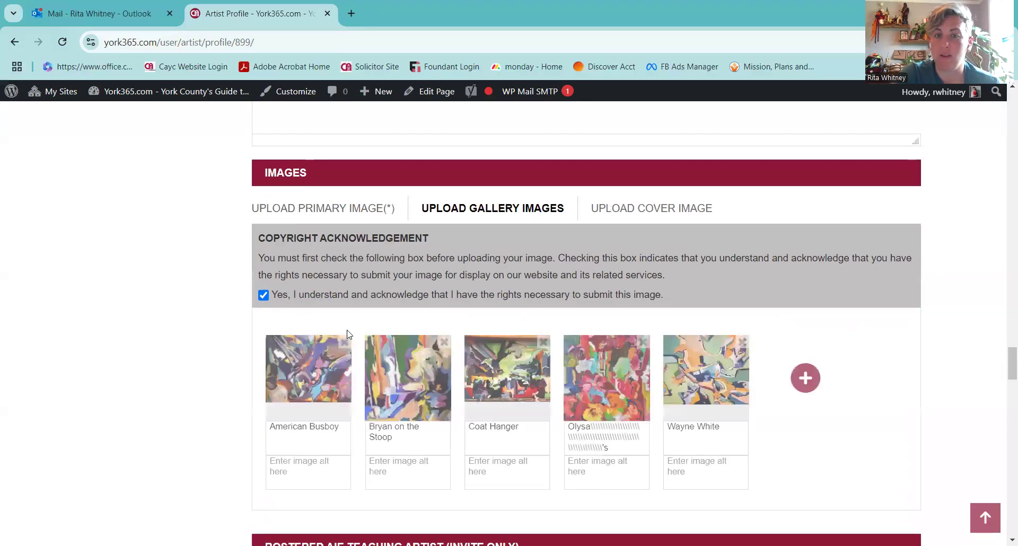
# Step: Show the cover image upload section, then review the invite-only Rostered AIE Teaching Artist section
pyautogui.click(645, 208)
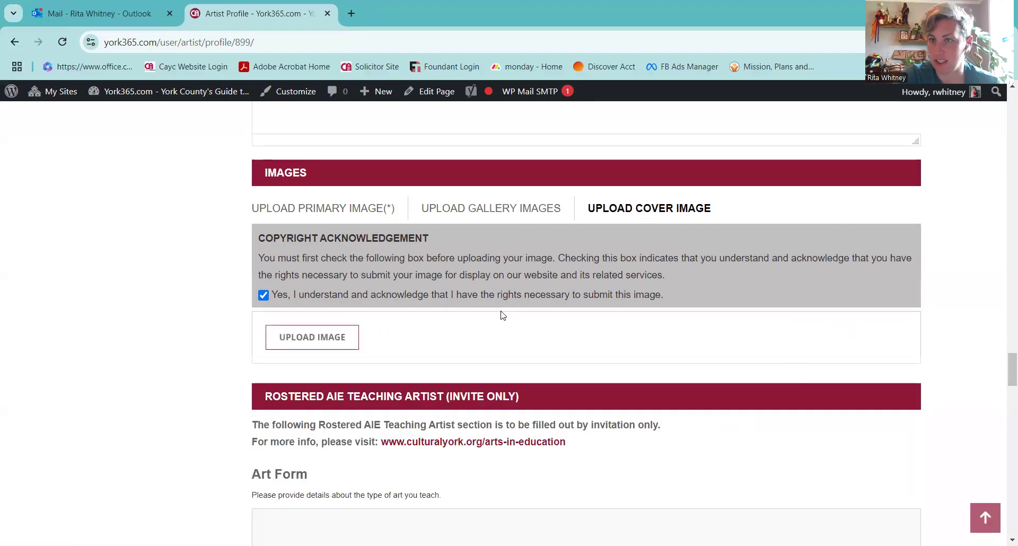
pyautogui.scroll(-3, 503, 315)
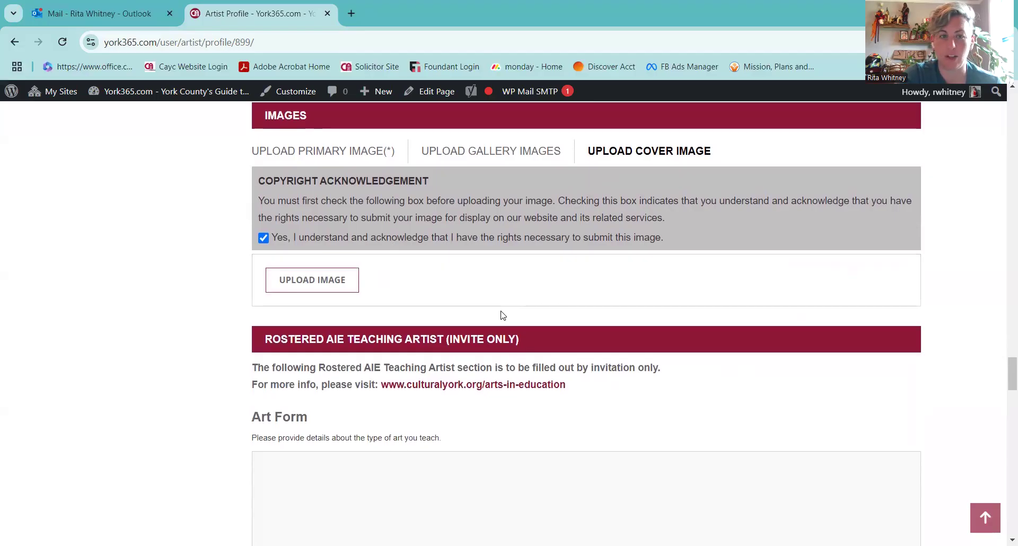
pyautogui.scroll(-2, 503, 316)
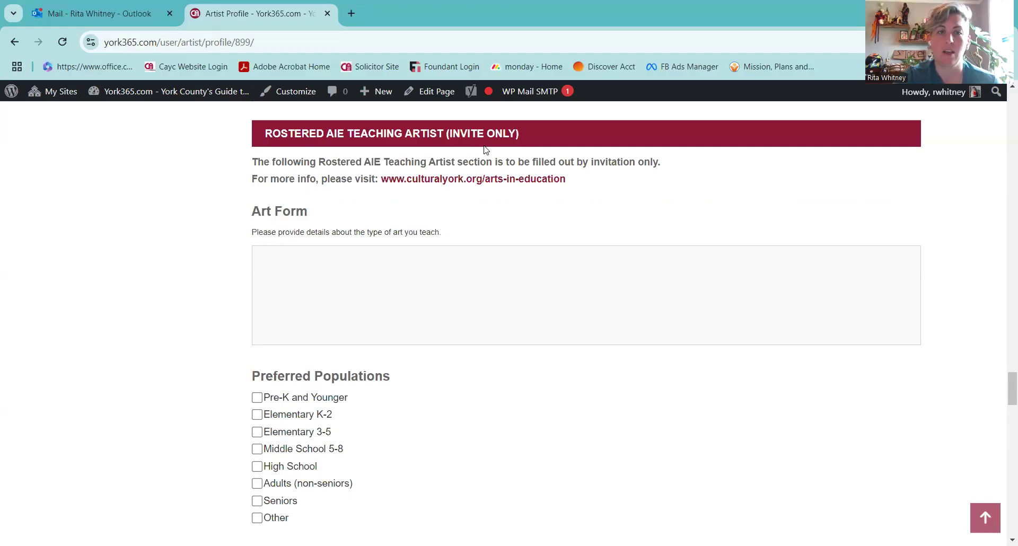
pyautogui.scroll(-1, 485, 151)
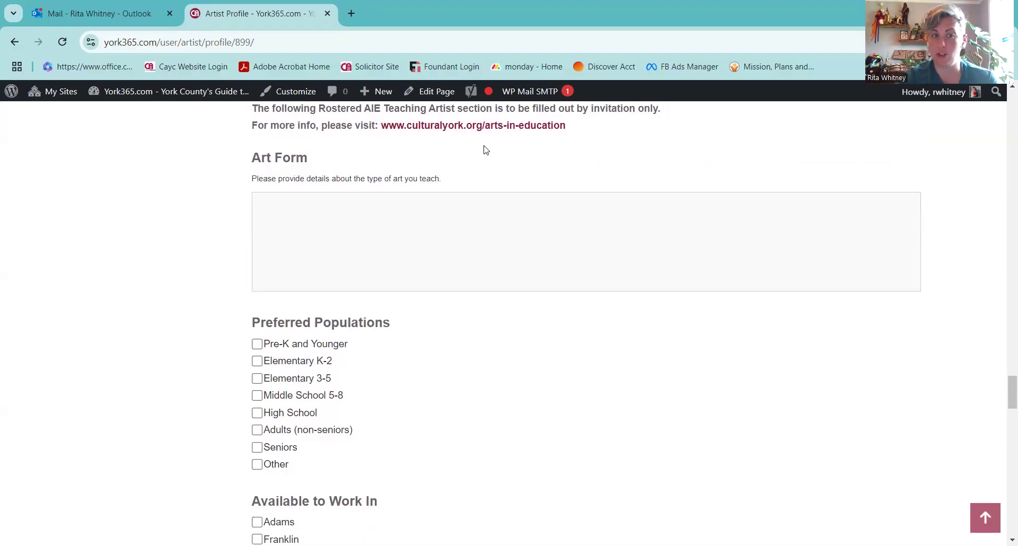
# Step: Mark Adams and Franklin as the areas the teaching artist is available to work in
pyautogui.scroll(-3, 484, 150)
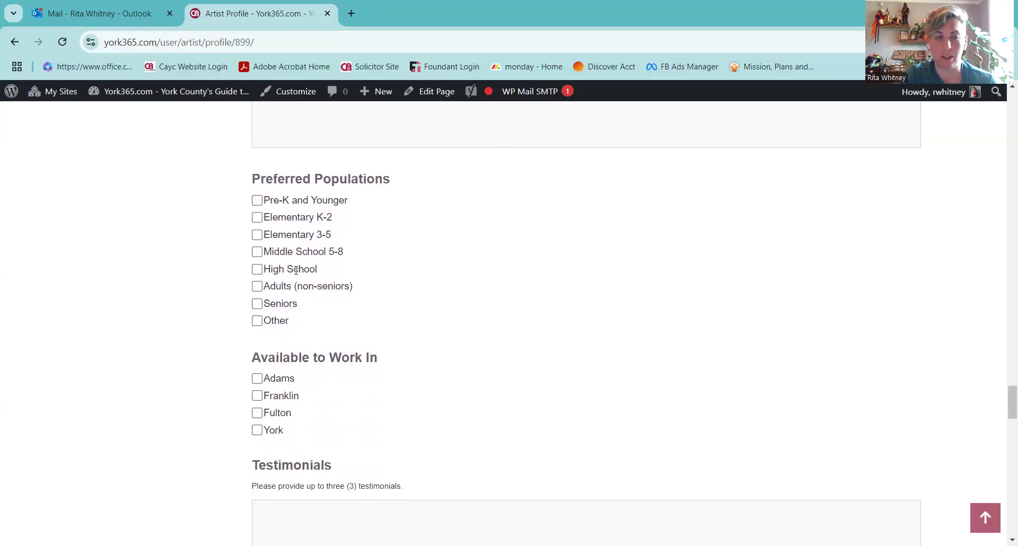
pyautogui.click(259, 380)
pyautogui.click(257, 397)
# Step: Review the testimonials field and the PDF upload sections for clearance documents, resume and literary work samples
pyautogui.scroll(-2, 433, 424)
pyautogui.scroll(-3, 434, 423)
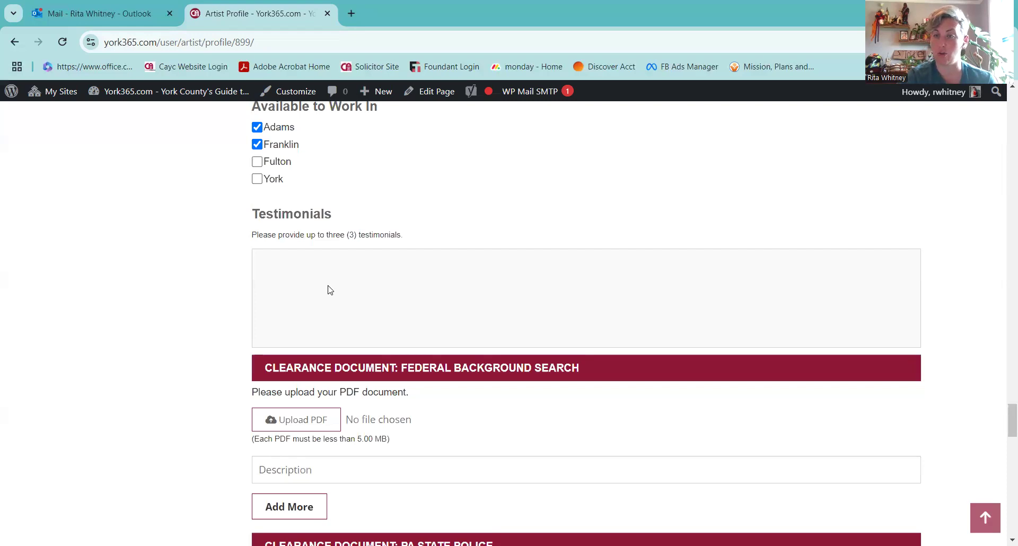
pyautogui.scroll(3, 329, 289)
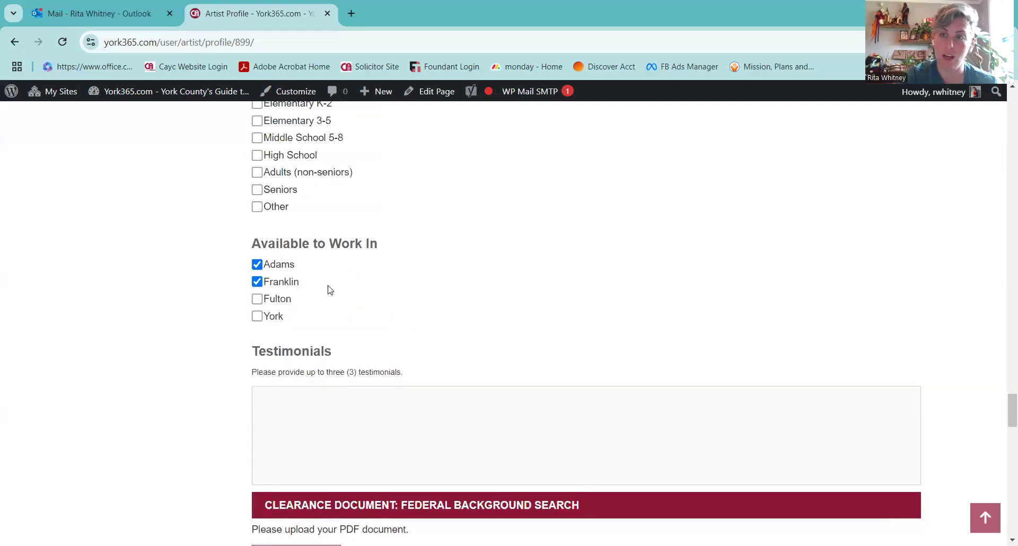
pyautogui.scroll(-3, 330, 290)
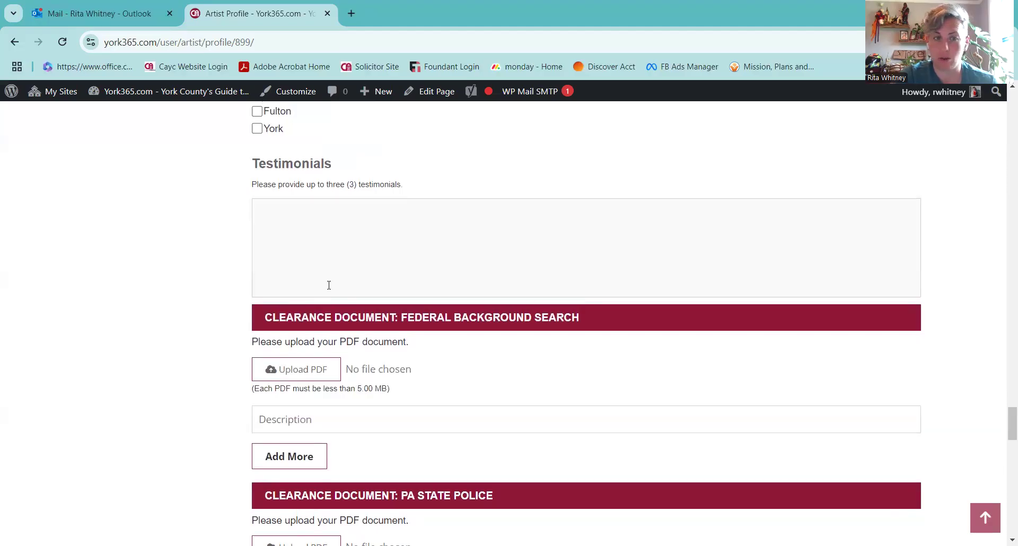
pyautogui.scroll(-2, 329, 288)
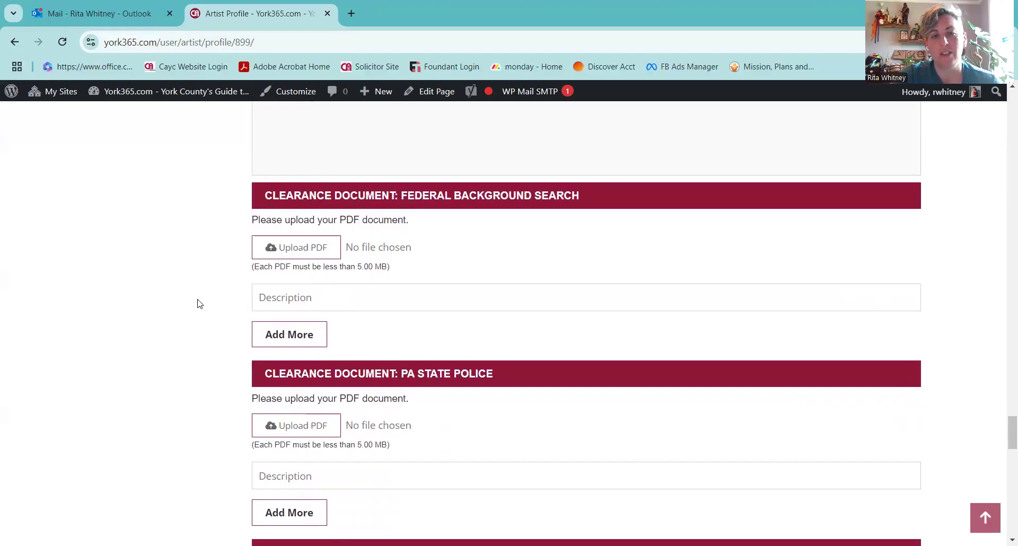
pyautogui.scroll(-1, 199, 303)
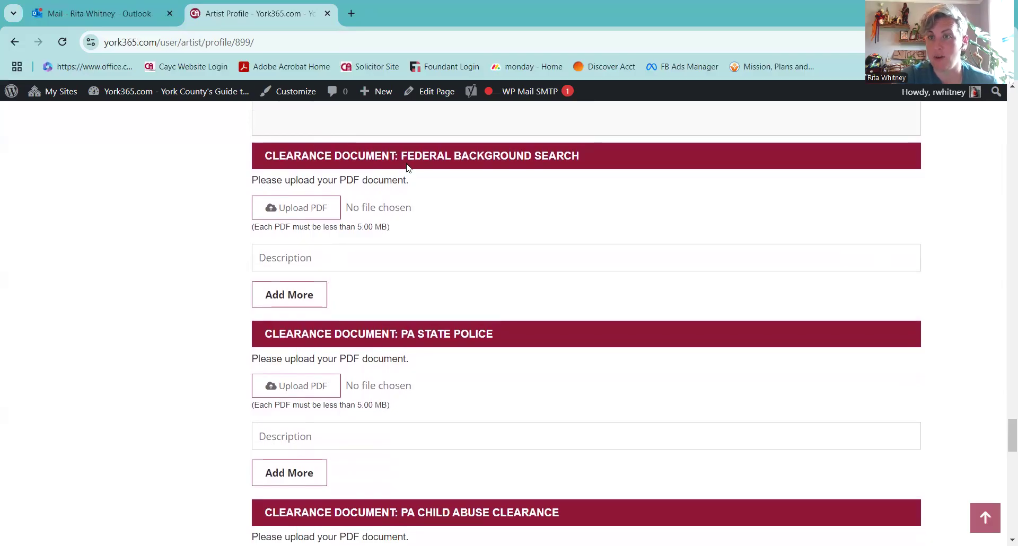
pyautogui.scroll(-1, 514, 179)
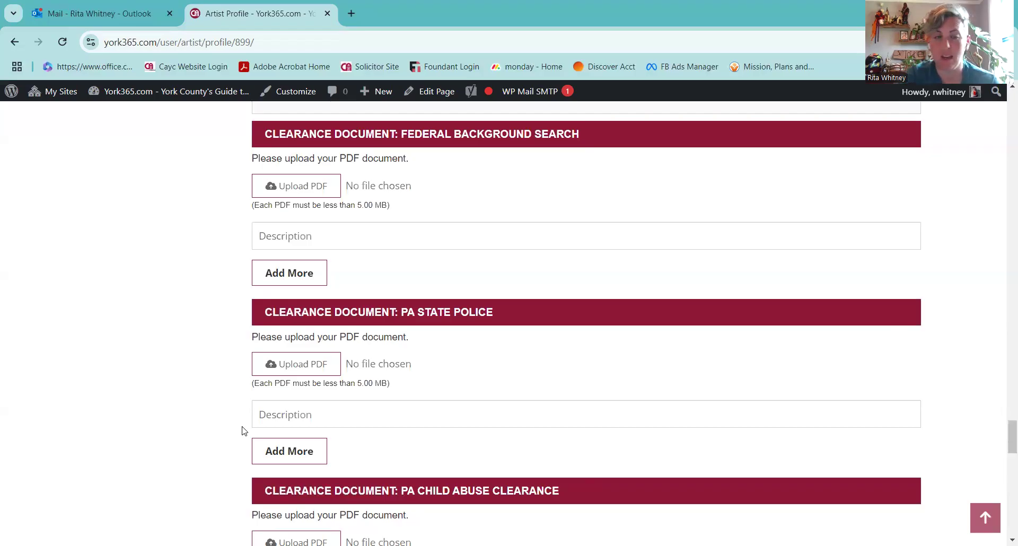
pyautogui.scroll(-1, 244, 431)
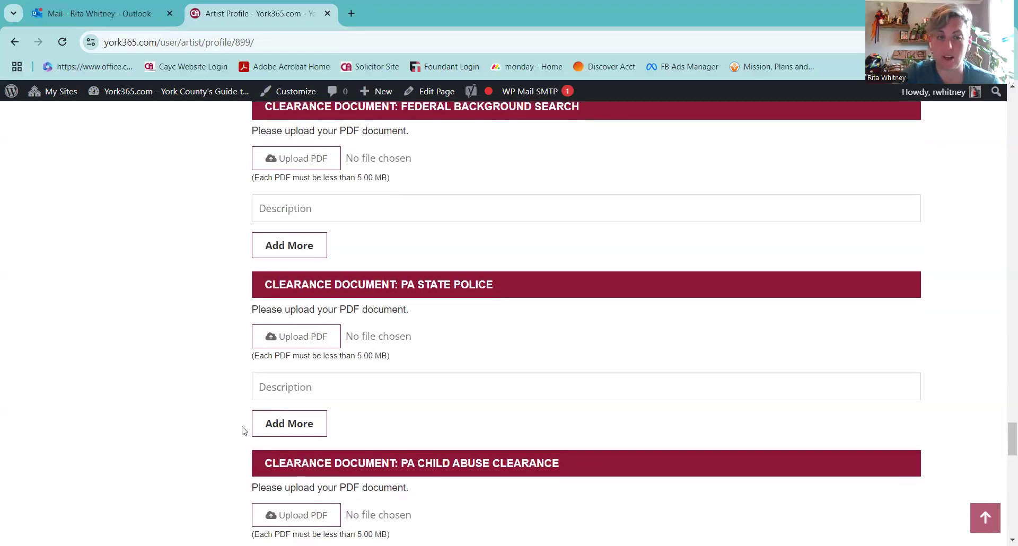
pyautogui.scroll(-7, 244, 431)
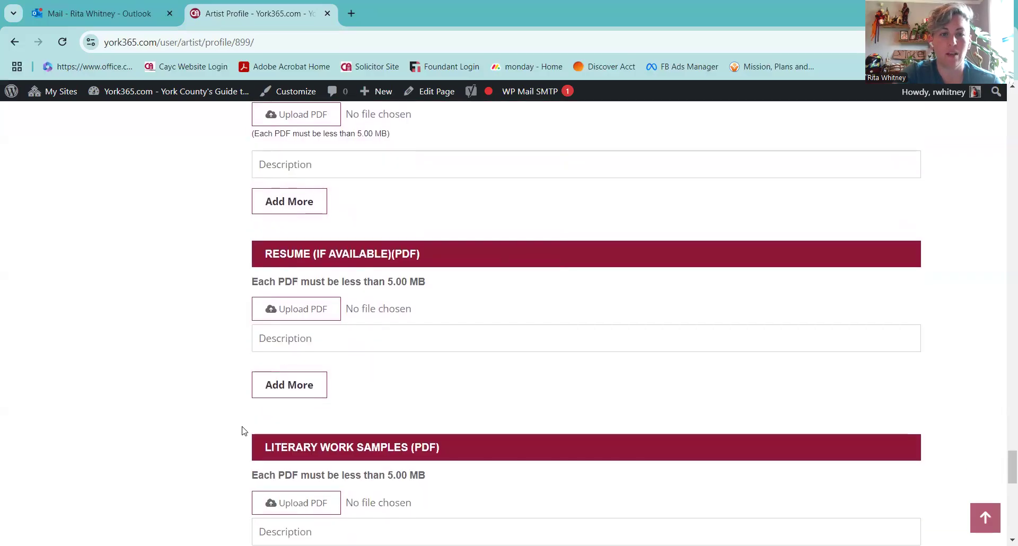
pyautogui.scroll(-3, 244, 431)
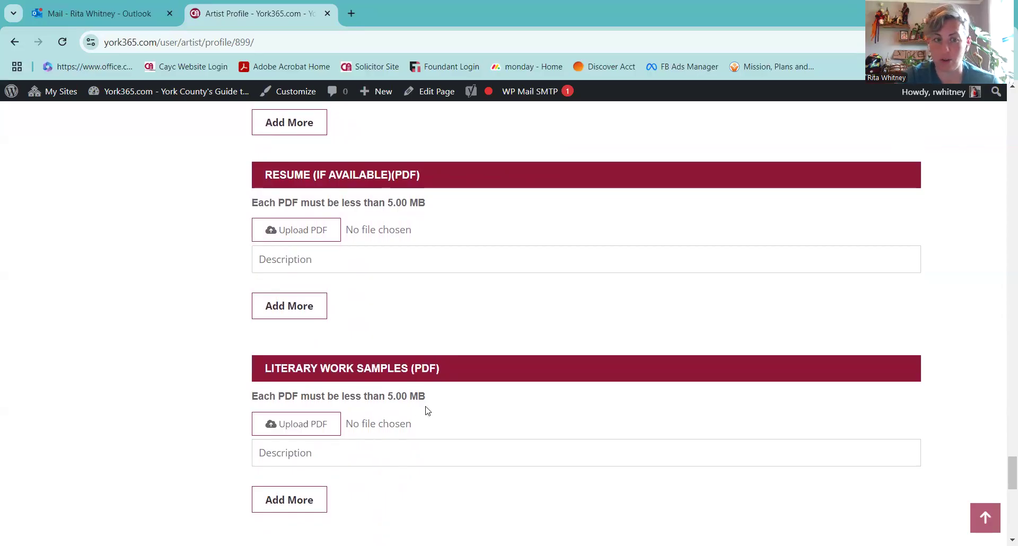
# Step: Submit the artist form to update the profile
pyautogui.scroll(-4, 427, 411)
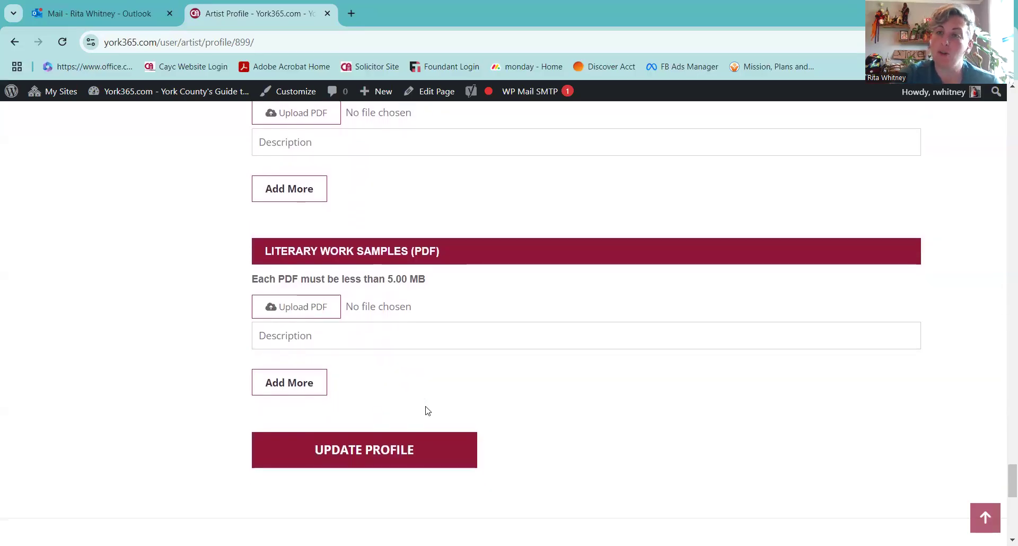
pyautogui.click(363, 455)
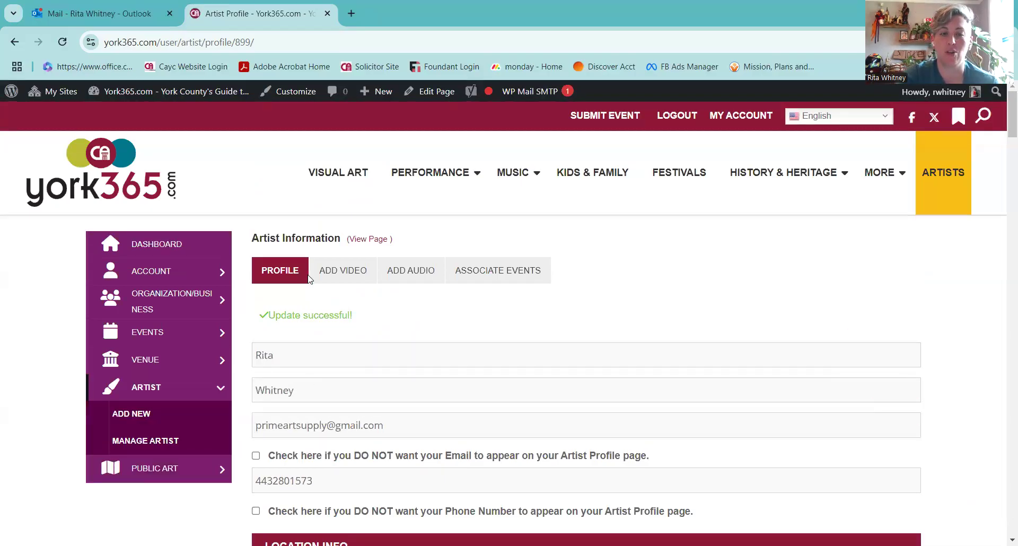
# Step: Show the artist's video submission form, then open a blank audio entry in the audio form
pyautogui.click(329, 280)
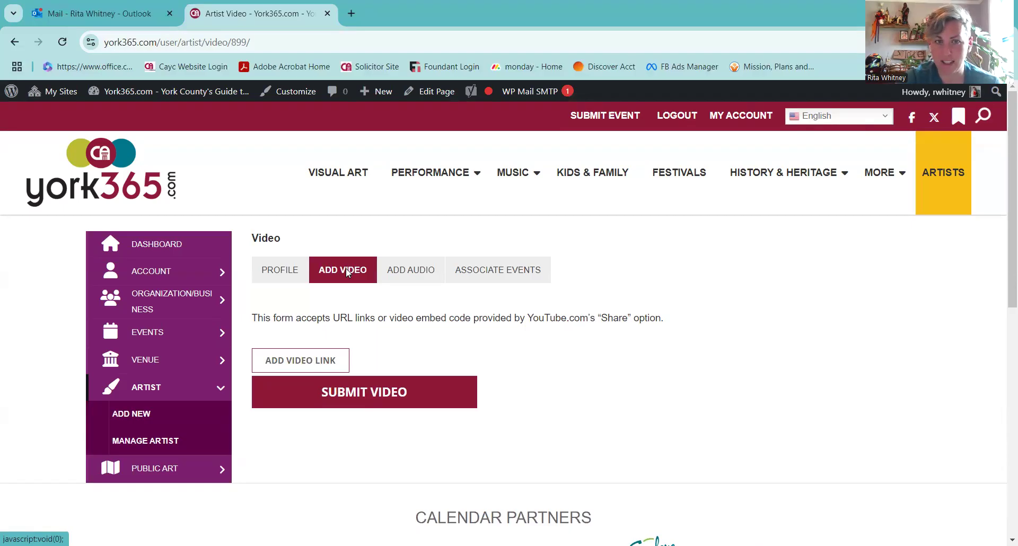
pyautogui.click(392, 272)
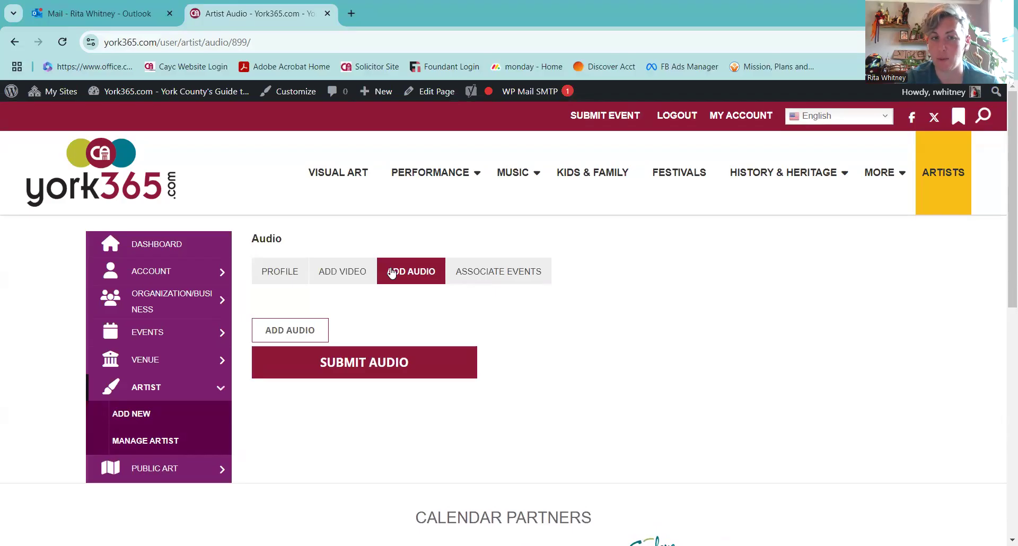
pyautogui.click(279, 331)
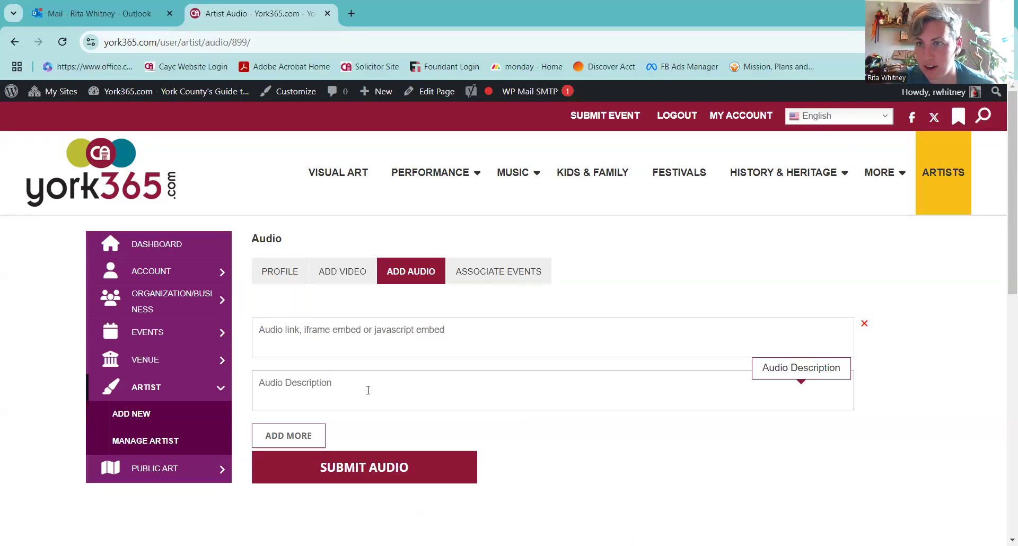
# Step: Open the artist's associated events and look through the list of selected events
pyautogui.click(492, 273)
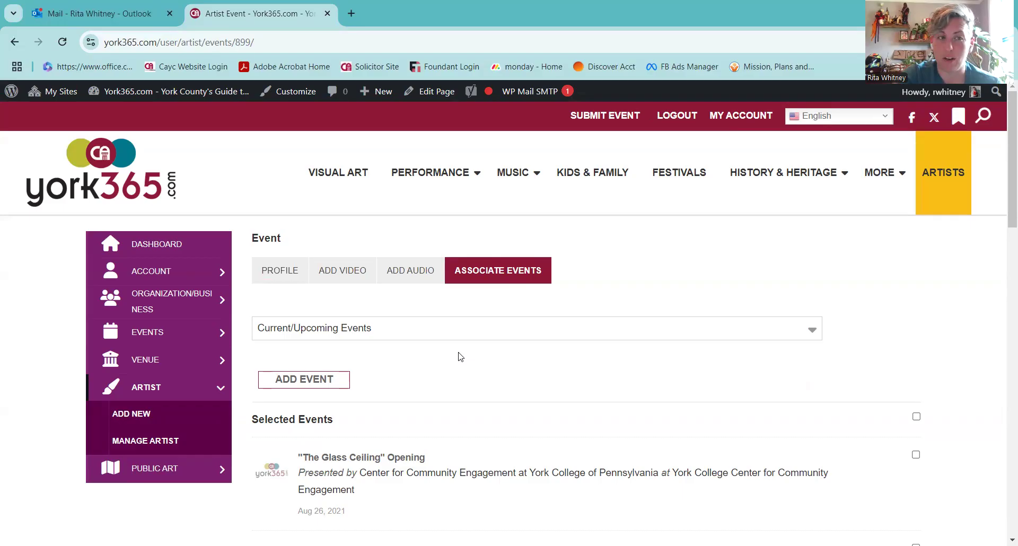
pyautogui.scroll(-15, 459, 356)
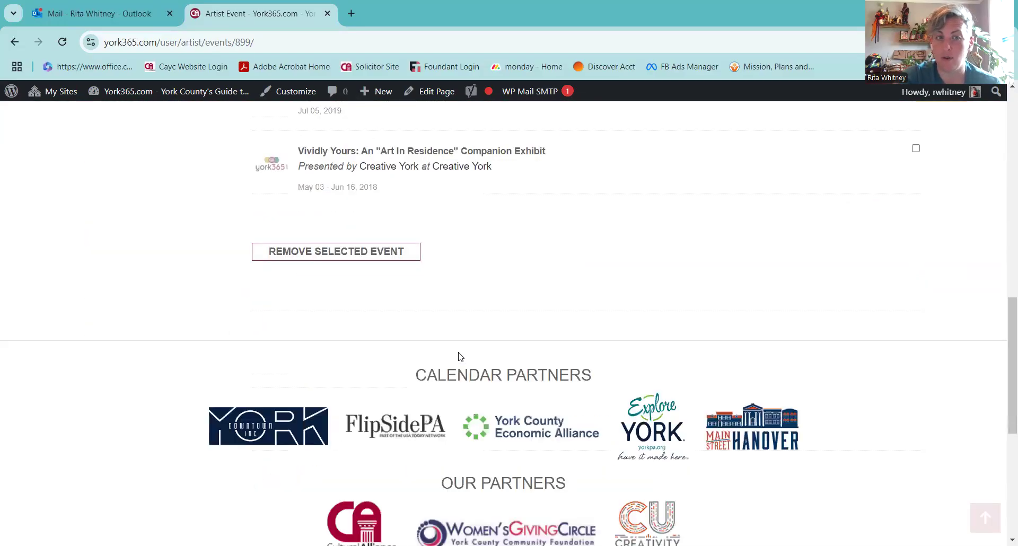
pyautogui.scroll(5, 460, 355)
pyautogui.scroll(10, 446, 242)
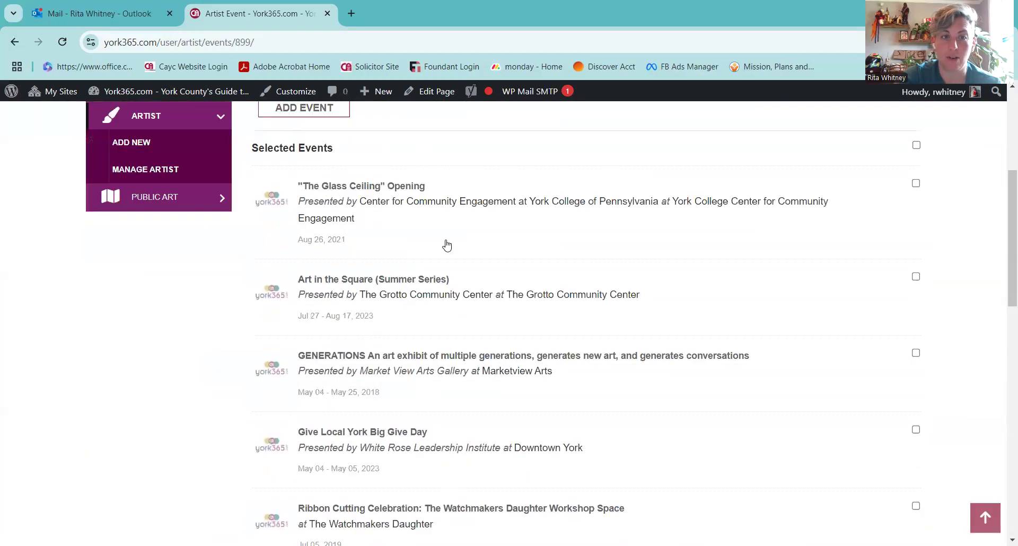
# Step: Return to the artist's main profile form and view its contact details
pyautogui.click(282, 168)
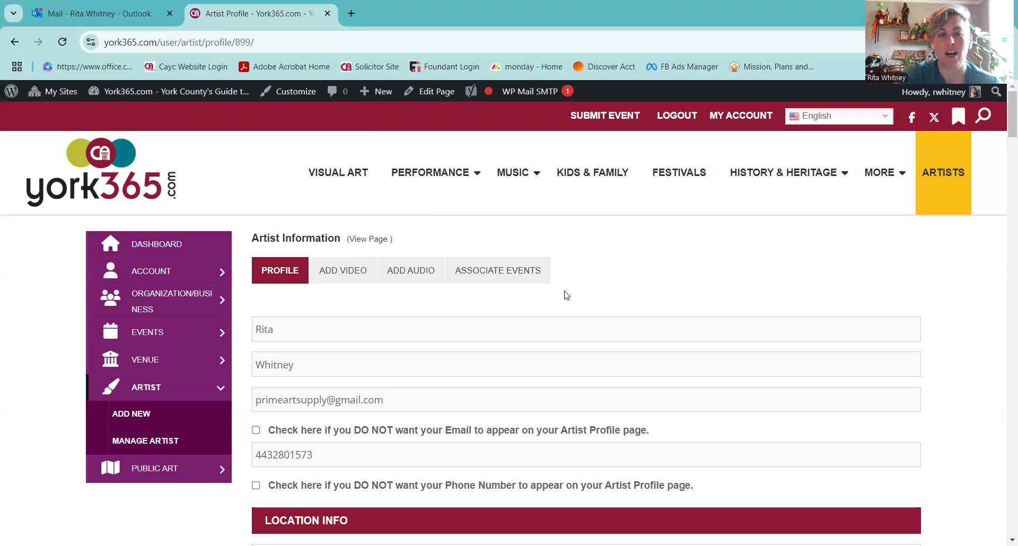
pyautogui.scroll(-2, 566, 295)
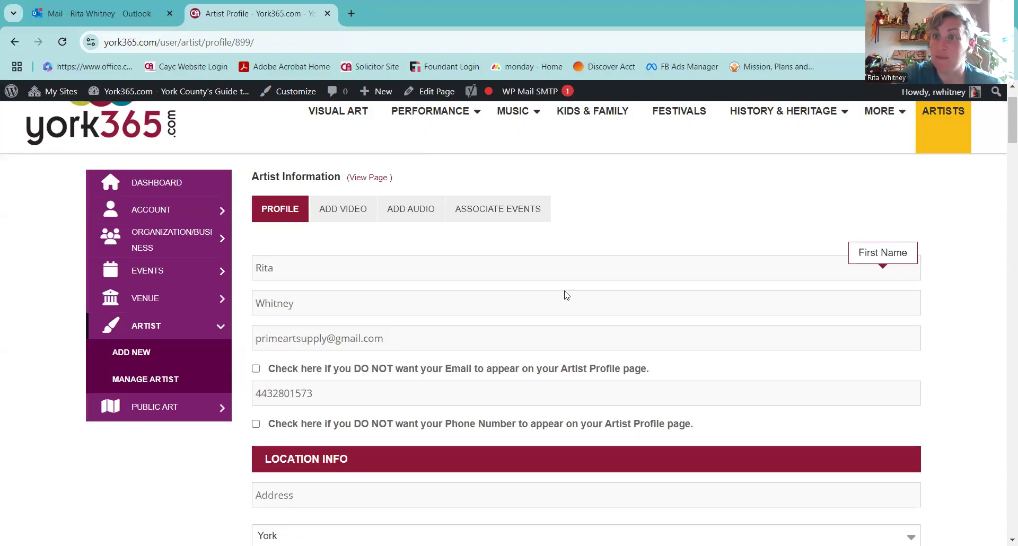